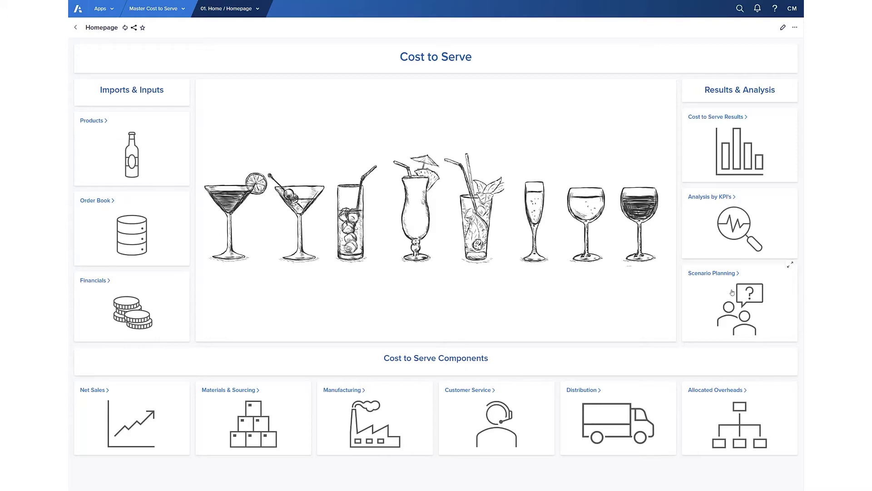
Open the Cost to Serve Results report and scroll through its grid.
{"action": "left_click", "coordinate": [718, 117]}
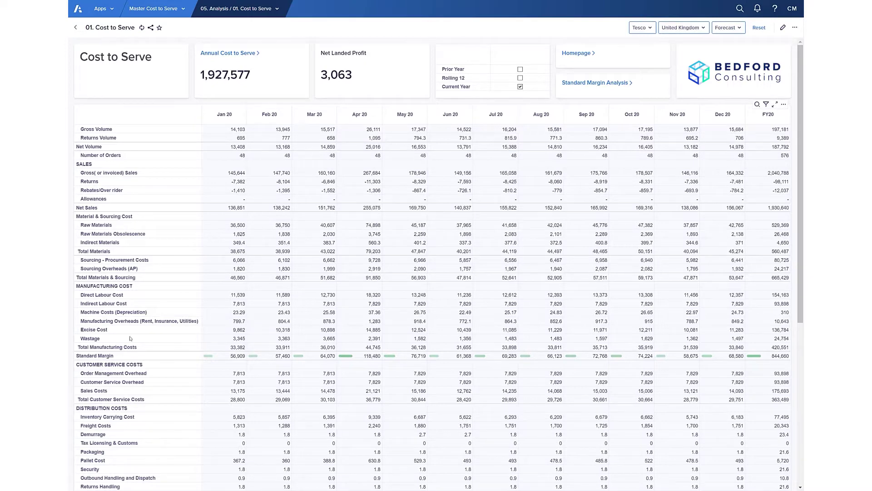
{"action": "scroll", "coordinate": [210, 320], "scroll_direction": "down", "scroll_amount": 3}
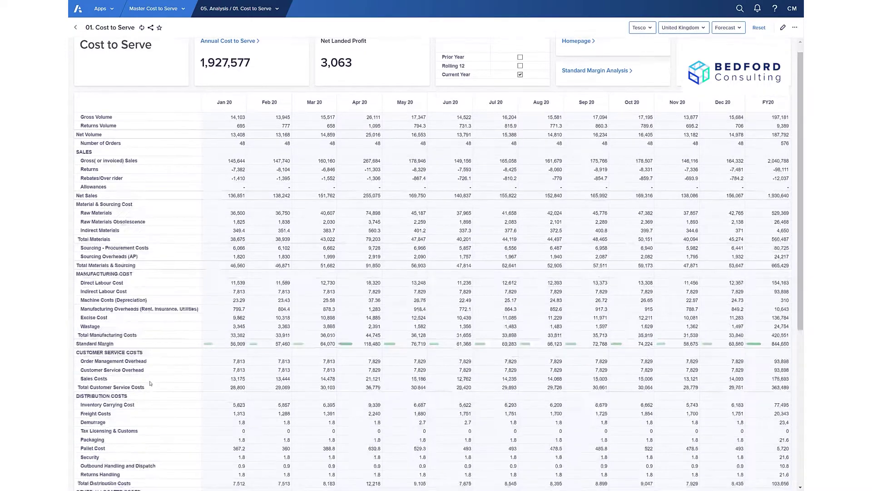
{"action": "scroll", "coordinate": [162, 359], "scroll_direction": "down", "scroll_amount": 2}
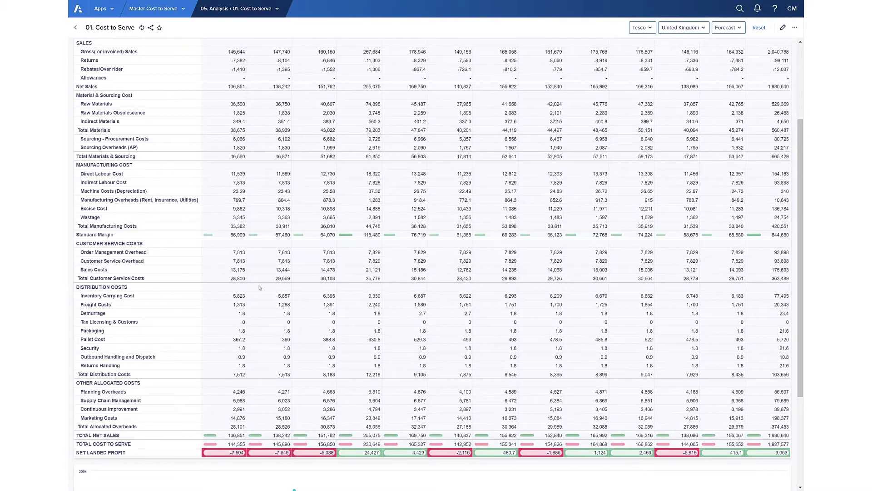
{"action": "scroll", "coordinate": [328, 250], "scroll_direction": "up", "scroll_amount": 3}
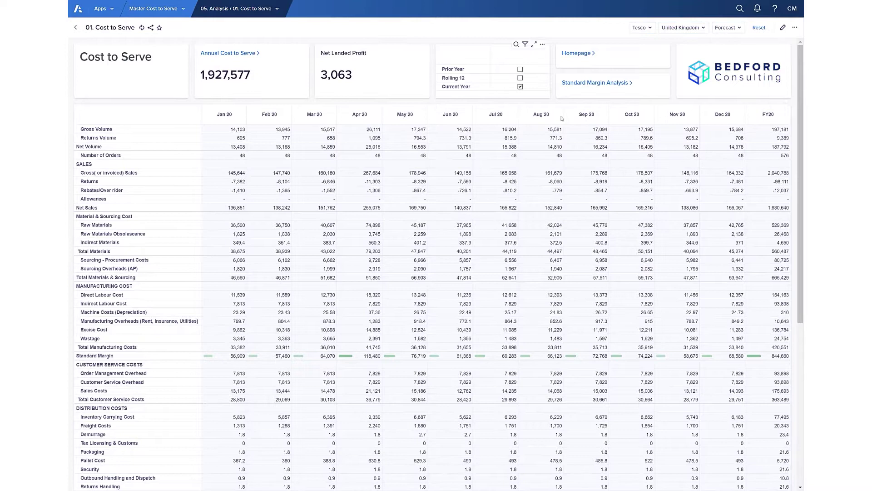
Check the Tesco customer and United Kingdom region filters, then open Standard Margin Analysis.
{"action": "left_click", "coordinate": [646, 30]}
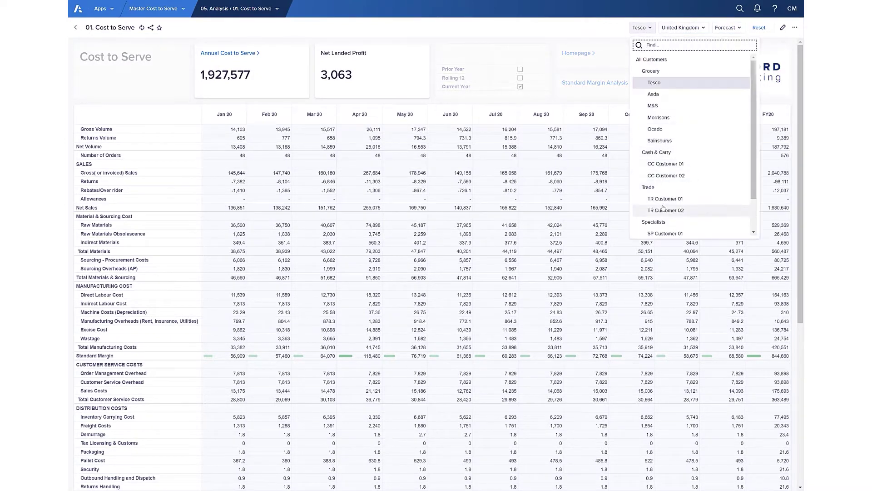
{"action": "left_click", "coordinate": [683, 28]}
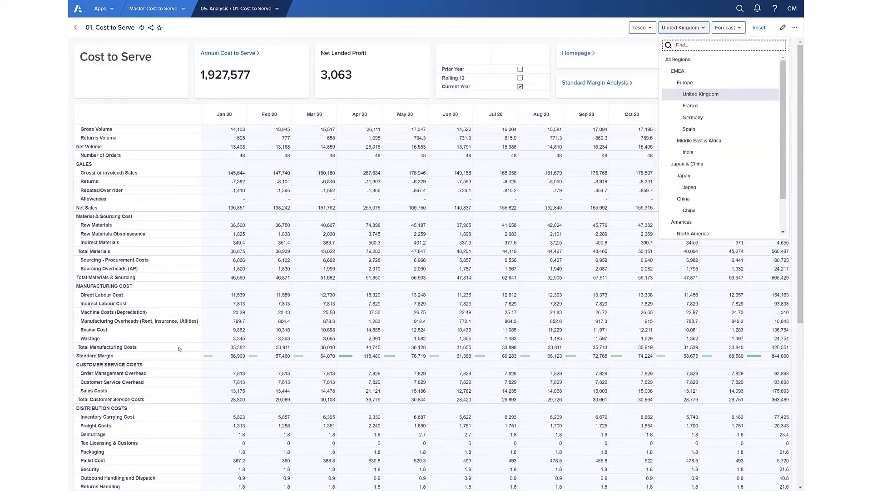
{"action": "left_click", "coordinate": [596, 83]}
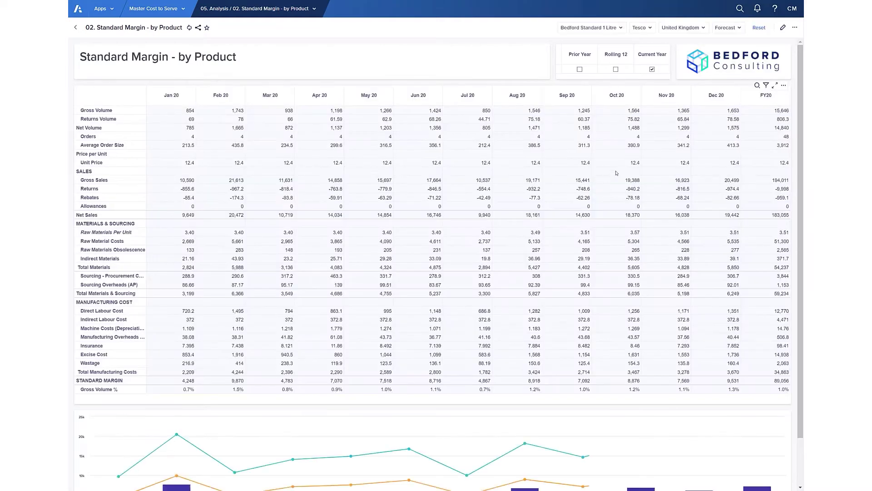
Set the report filters to All Products and All Regions.
{"action": "left_click", "coordinate": [610, 28]}
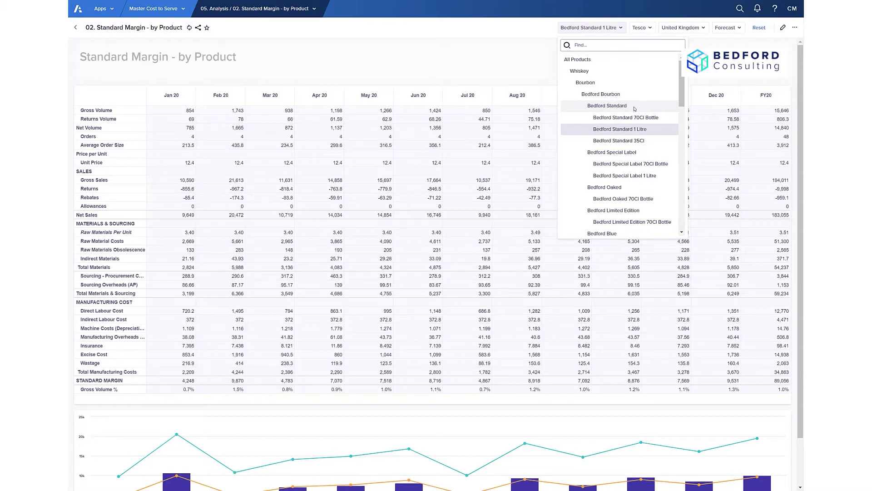
{"action": "left_click", "coordinate": [604, 27]}
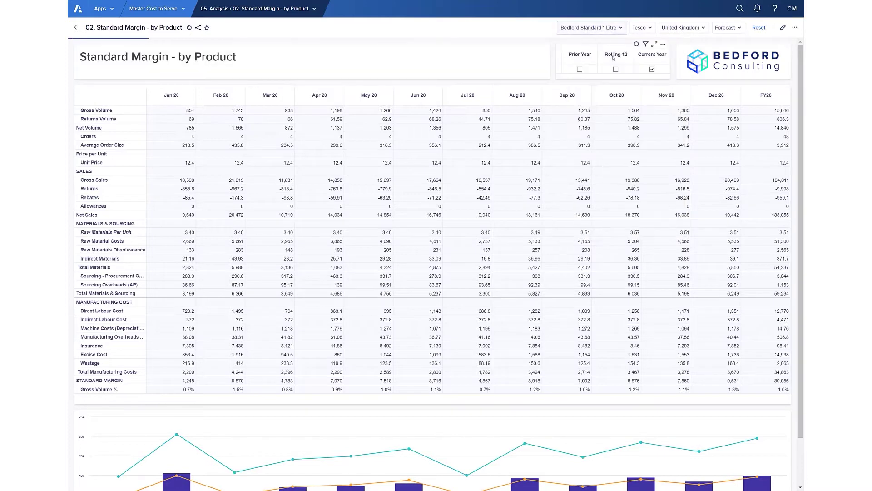
{"action": "left_click", "coordinate": [686, 27]}
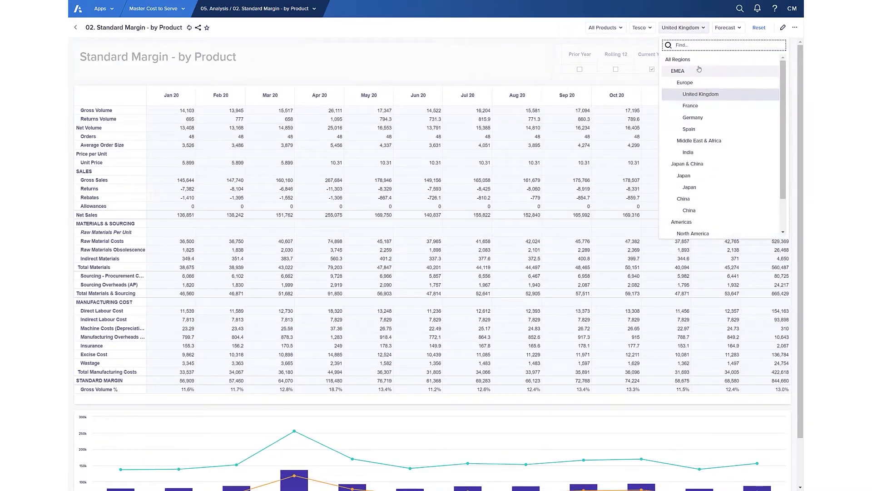
{"action": "left_click", "coordinate": [699, 63]}
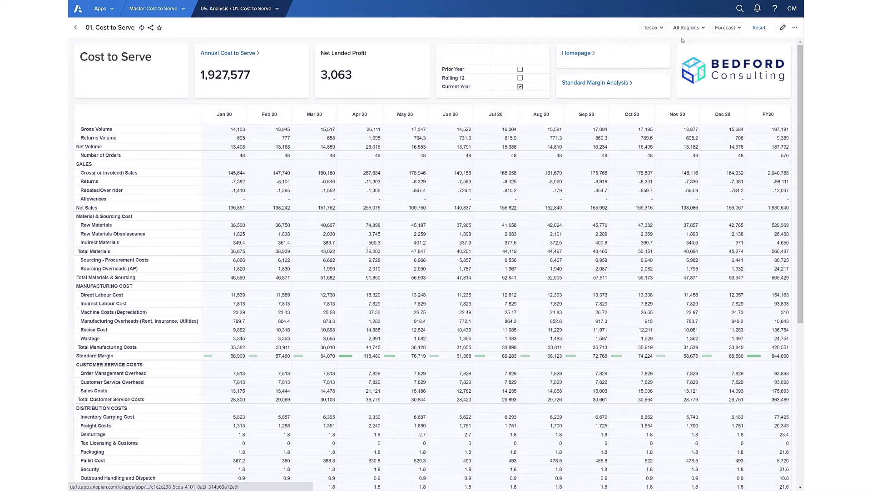
Scroll to the cost breakdown chart and total the Jan–Jul Total Cost to Serve figures.
{"action": "scroll", "coordinate": [208, 302], "scroll_direction": "down", "scroll_amount": 5}
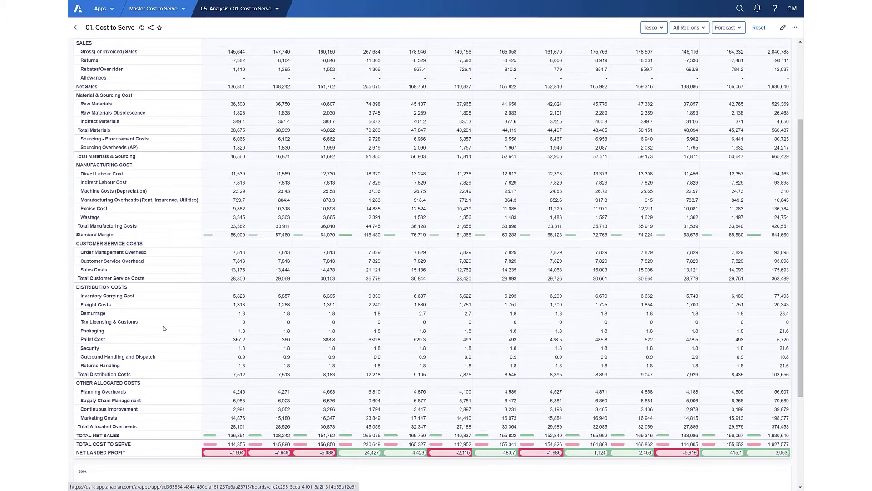
{"action": "scroll", "coordinate": [163, 329], "scroll_direction": "down", "scroll_amount": 2}
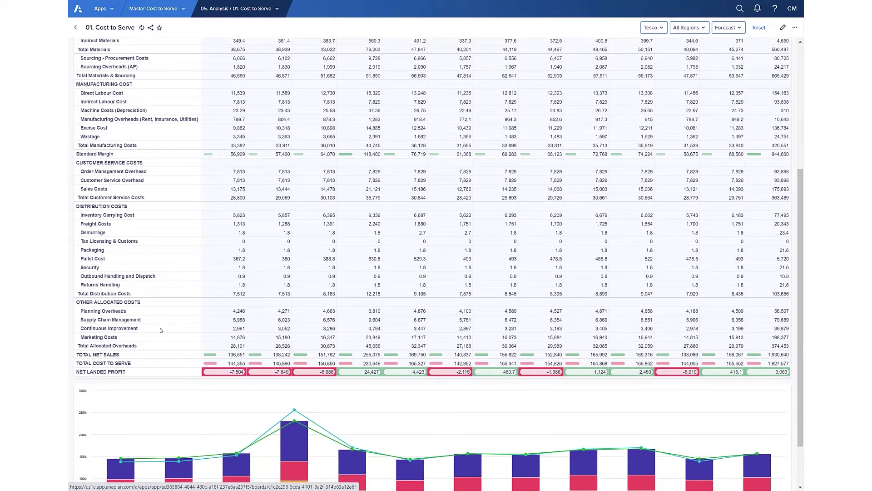
{"action": "scroll", "coordinate": [160, 330], "scroll_direction": "down", "scroll_amount": 1}
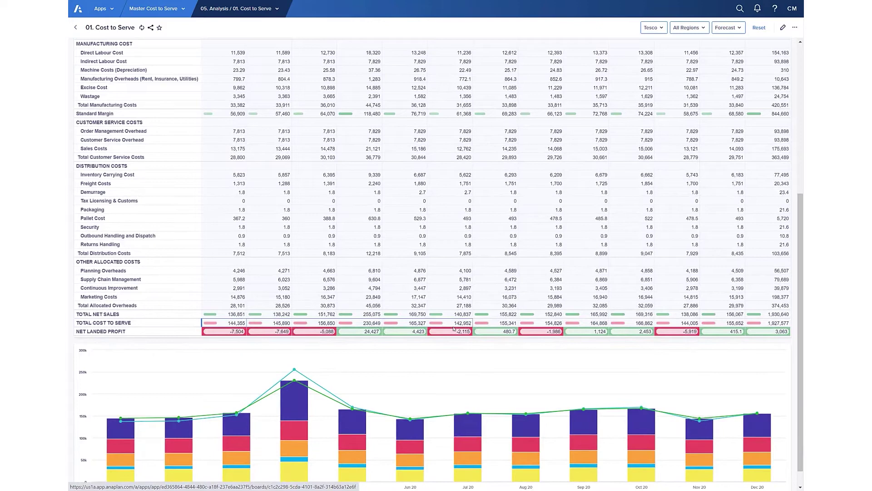
{"action": "left_click_drag", "start_coordinate": [454, 328], "coordinate": [473, 327]}
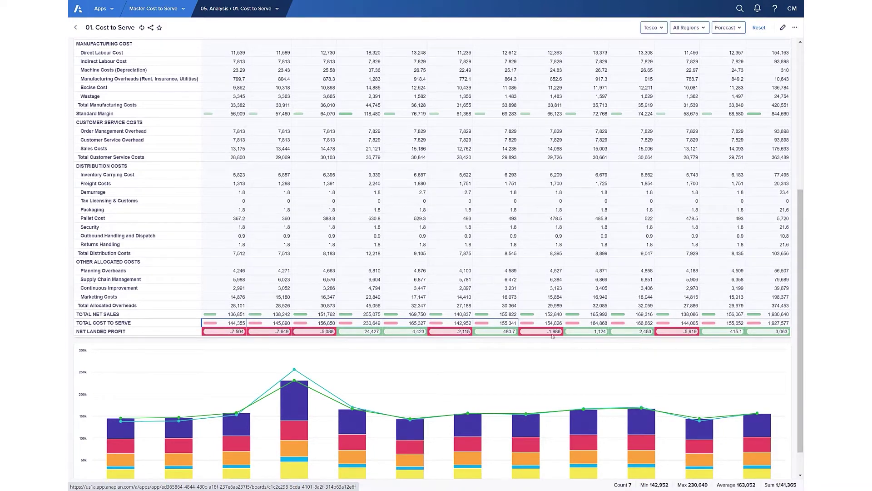
{"action": "scroll", "coordinate": [553, 336], "scroll_direction": "down", "scroll_amount": 1}
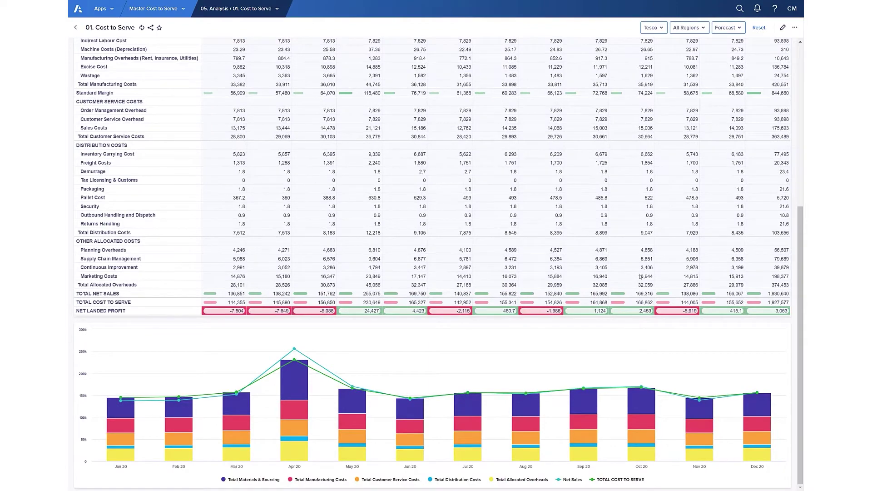
{"action": "scroll", "coordinate": [162, 212], "scroll_direction": "up", "scroll_amount": 6}
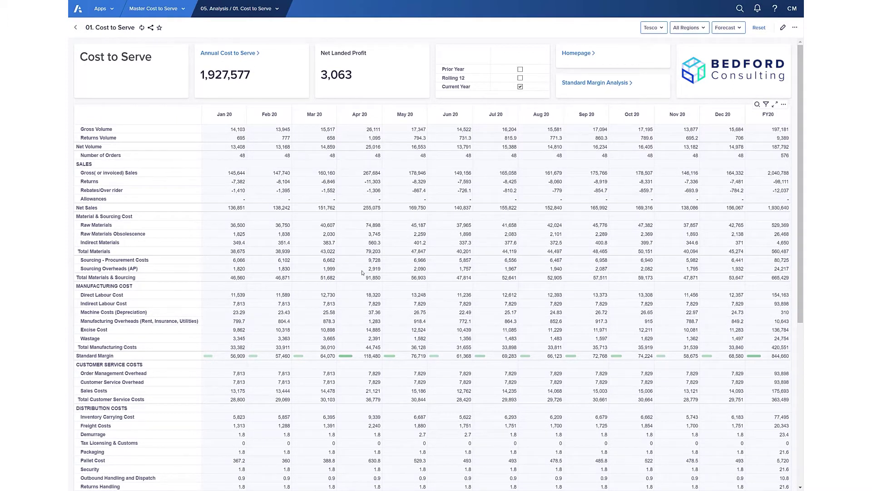
Return to the Cost to Serve homepage via the Homepage link card.
{"action": "left_click", "coordinate": [580, 54]}
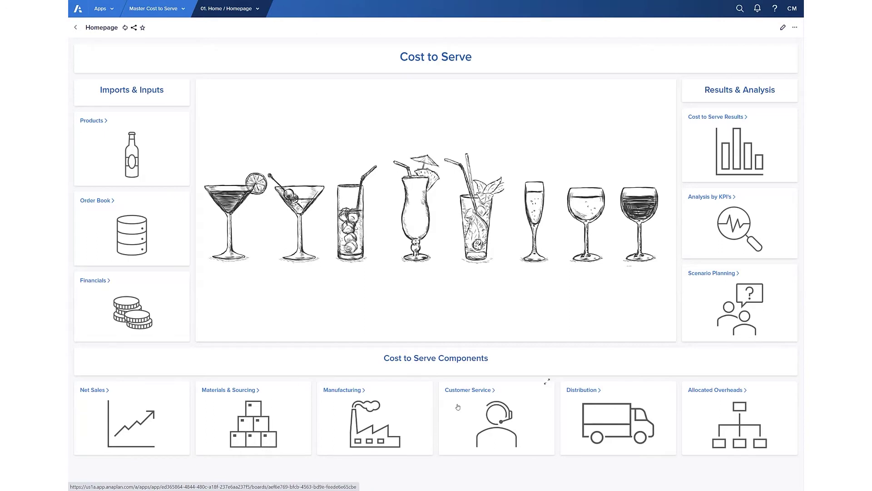
Review the Net Sales demand planning board and chart, then go to Net Sales Planning.
{"action": "left_click", "coordinate": [105, 398]}
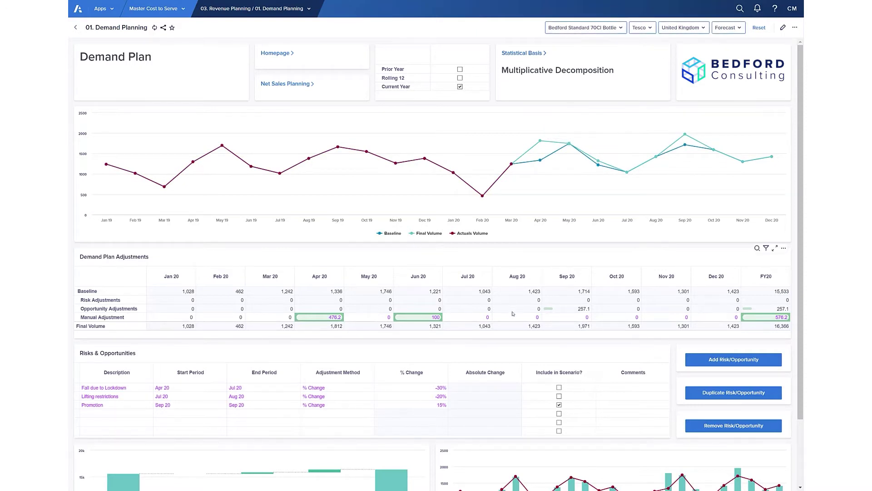
{"action": "mouse_move", "coordinate": [476, 193]}
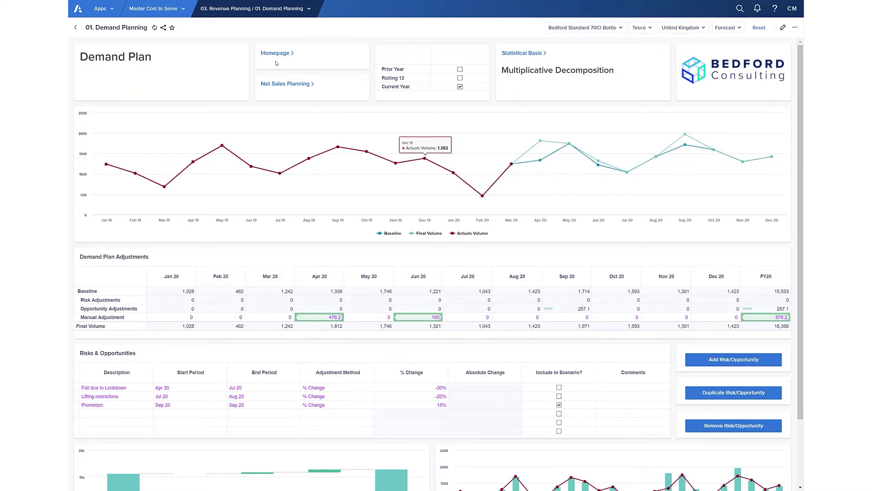
{"action": "left_click", "coordinate": [276, 85]}
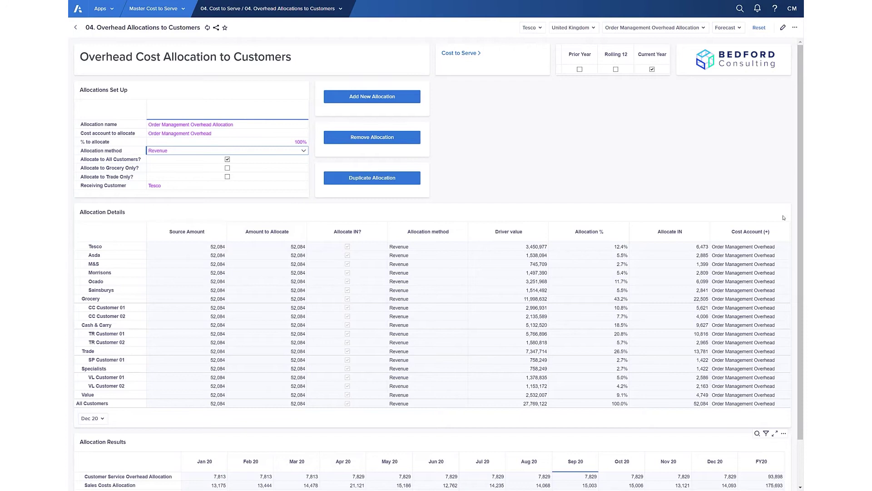
Keep Order Management Overhead as the cost account and Revenue as the allocation method.
{"action": "left_click", "coordinate": [302, 134]}
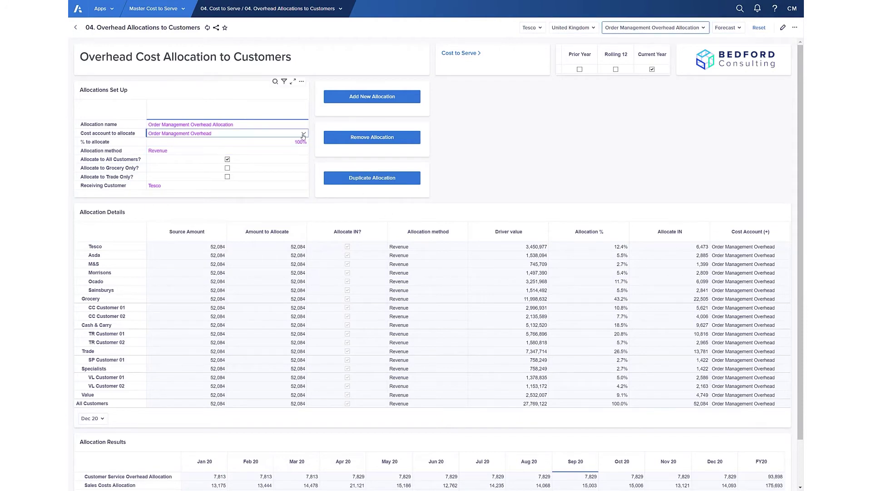
{"action": "left_click", "coordinate": [303, 135]}
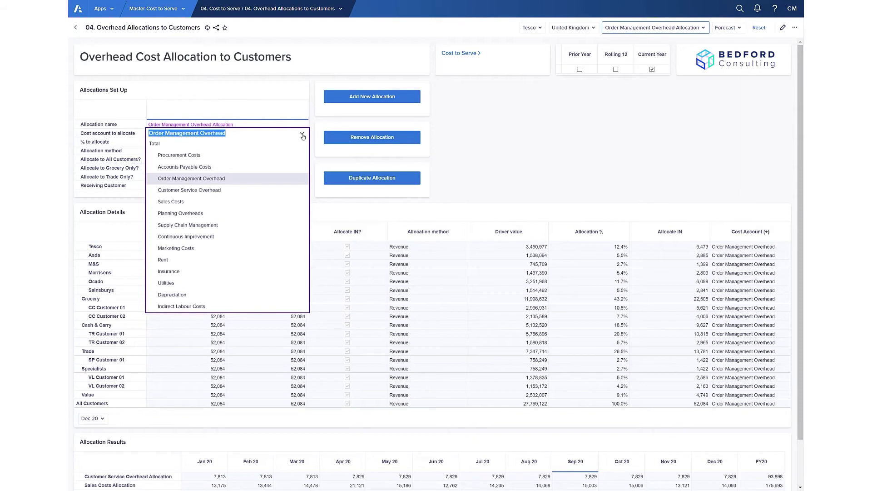
{"action": "left_click", "coordinate": [435, 149]}
{"action": "left_click", "coordinate": [268, 153]}
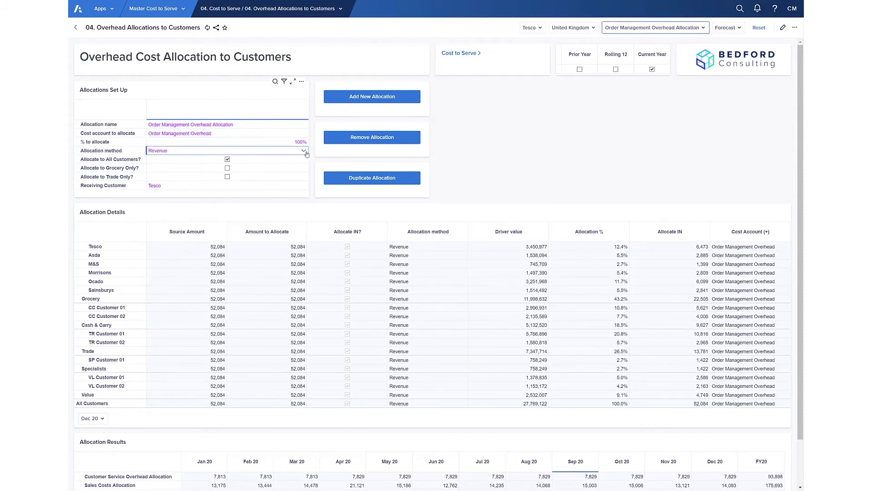
{"action": "left_click", "coordinate": [306, 154]}
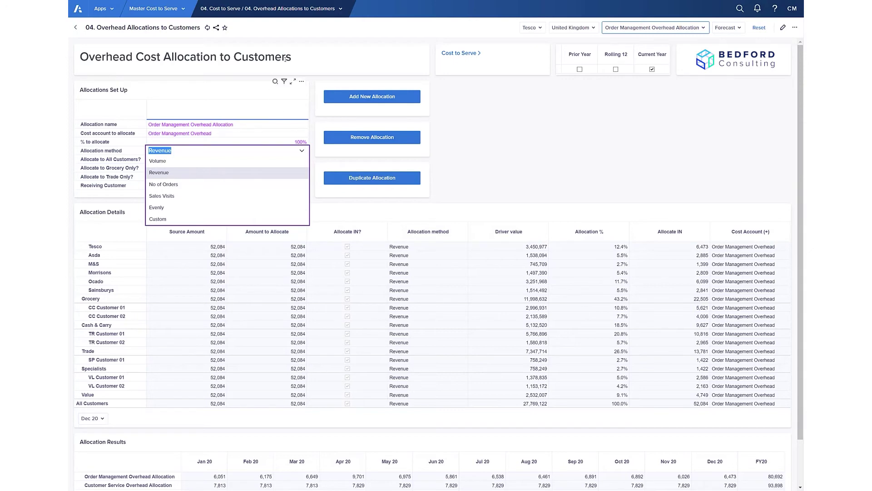
{"action": "left_click", "coordinate": [301, 9]}
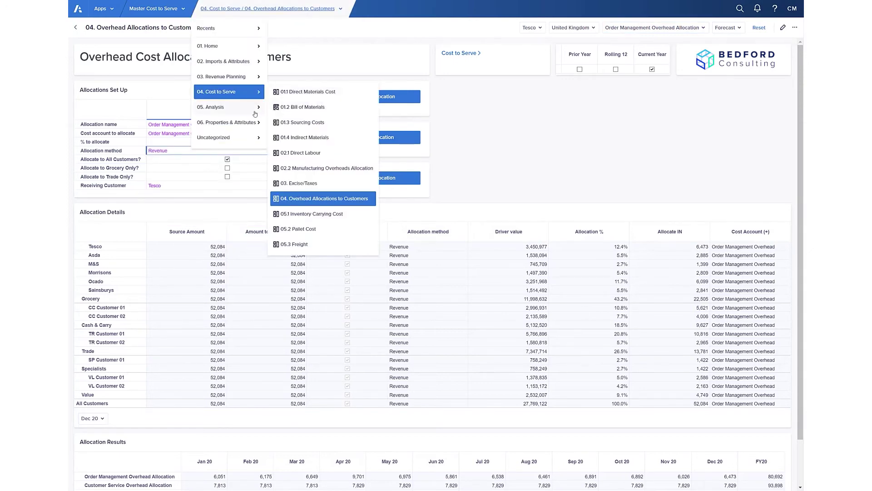
View 01.1 Cost to Serve by Customer for All Customers, then open Customer Comparison.
{"action": "left_click", "coordinate": [326, 120]}
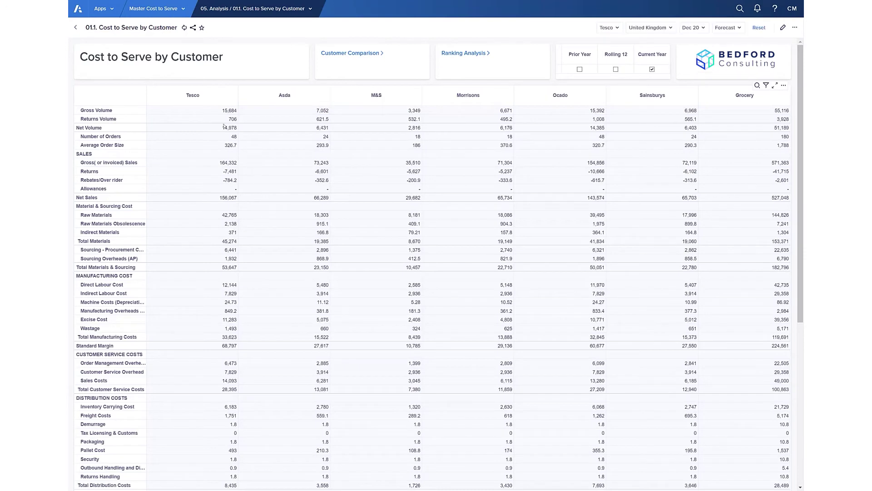
{"action": "left_click", "coordinate": [608, 28]}
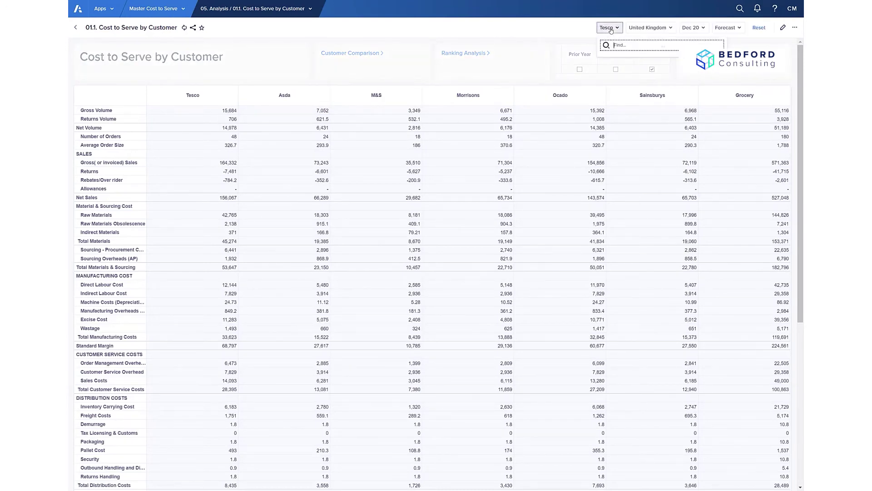
{"action": "left_click", "coordinate": [536, 113]}
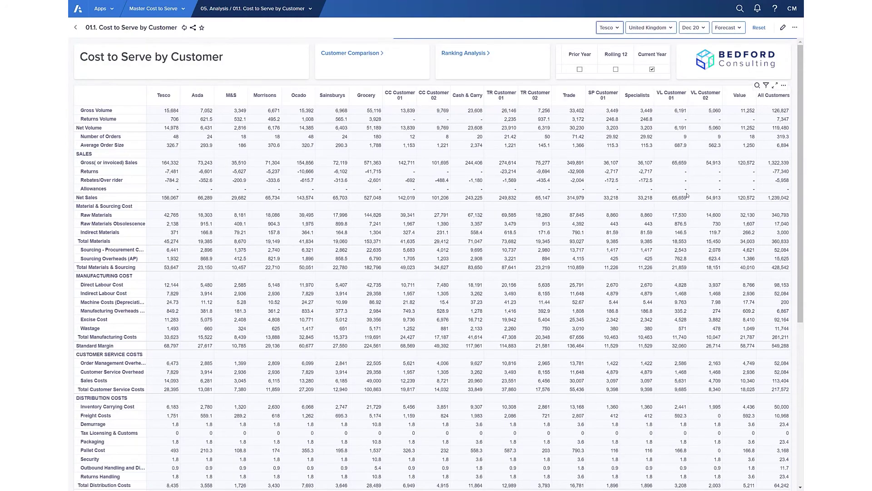
{"action": "scroll", "coordinate": [259, 210], "scroll_direction": "down", "scroll_amount": 2}
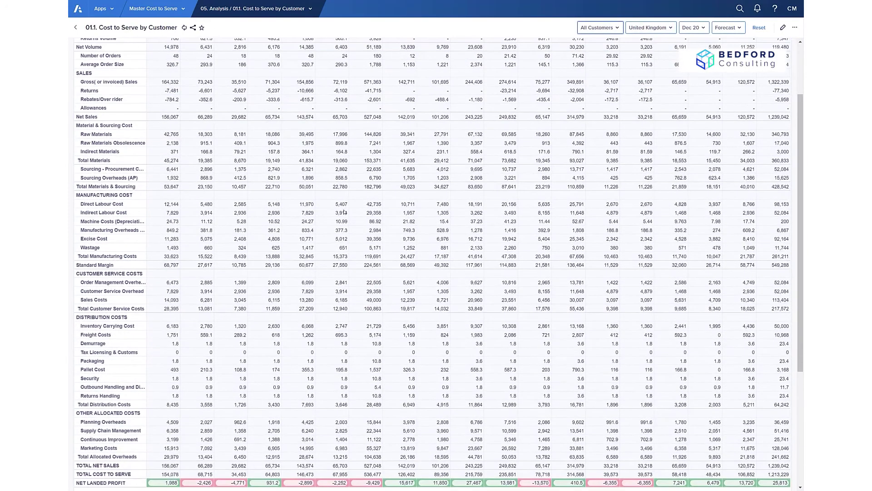
{"action": "scroll", "coordinate": [363, 214], "scroll_direction": "up", "scroll_amount": 2}
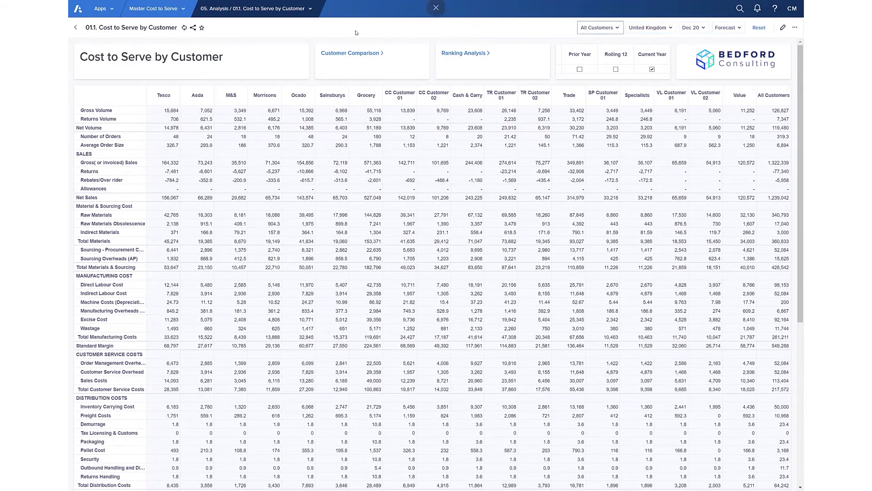
{"action": "left_click", "coordinate": [341, 54]}
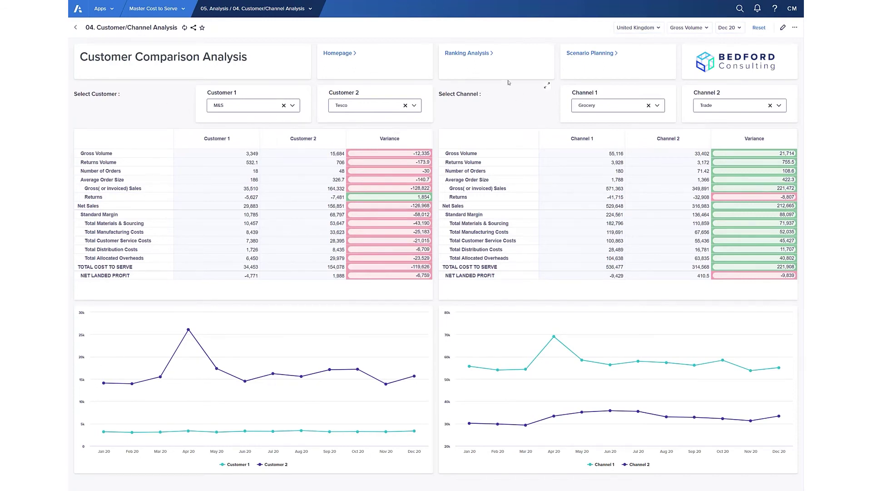
Open the 03. Key KPI Ranking Analysis page from Customer Comparison.
{"action": "left_click", "coordinate": [480, 55]}
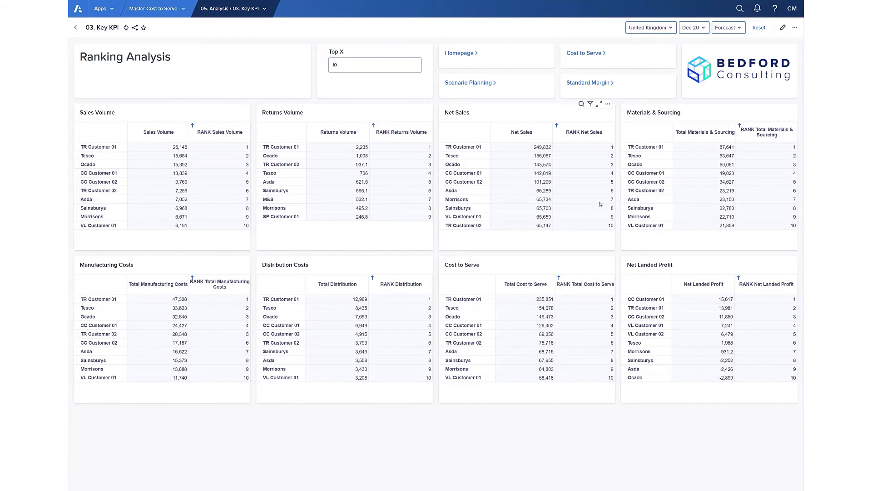
Go to 05. Analysis > 05. Scenario Planning and total the Forecast and Scenario columns.
{"action": "key", "text": "F11"}
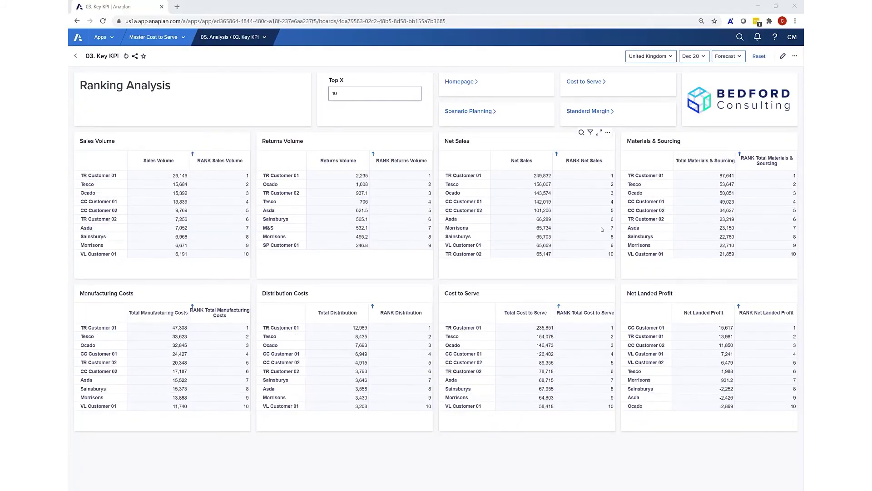
{"action": "left_click", "coordinate": [254, 37]}
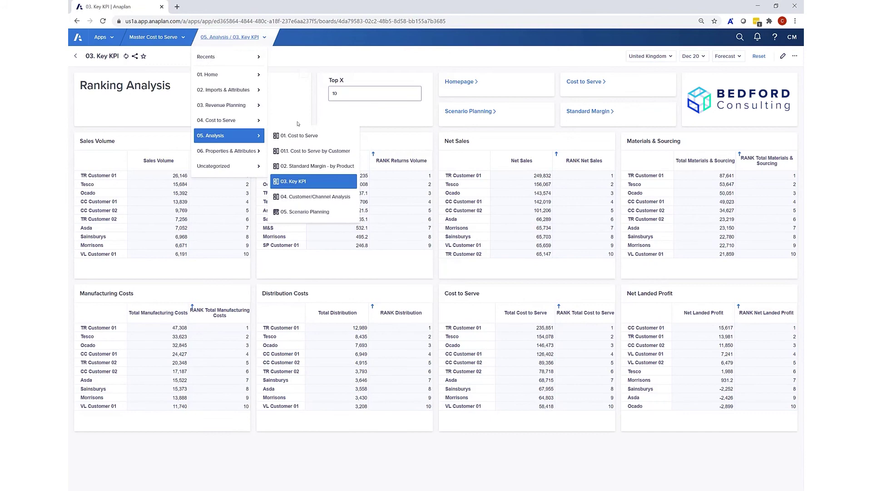
{"action": "left_click", "coordinate": [326, 213]}
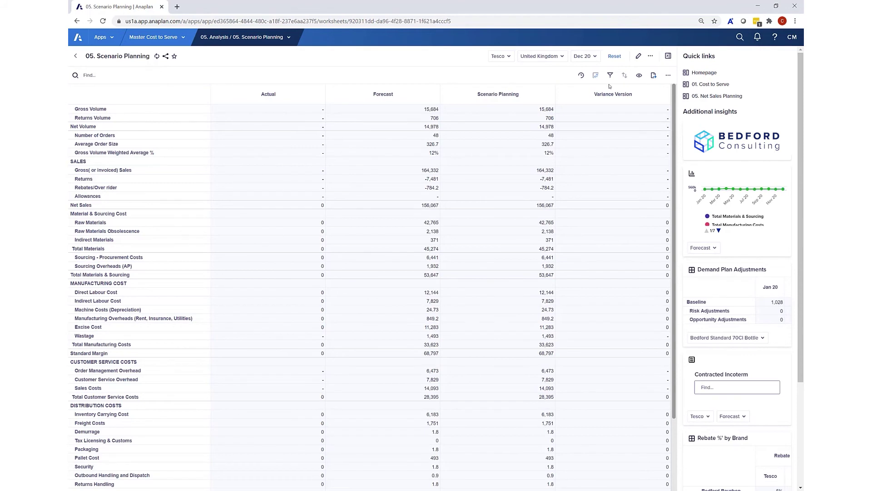
{"action": "left_click_drag", "start_coordinate": [386, 167], "coordinate": [394, 343]}
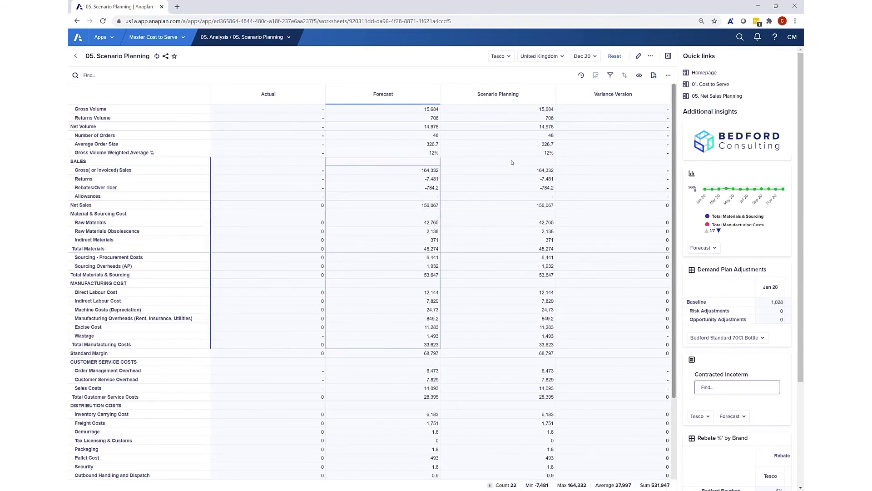
{"action": "left_click_drag", "start_coordinate": [511, 163], "coordinate": [507, 321]}
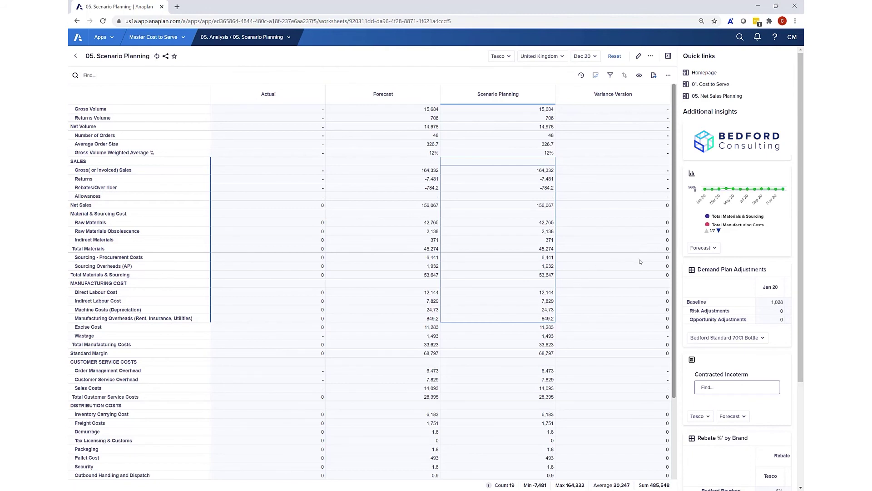
Enter a 1000 Dec 20 manual demand adjustment and check the Net Landed Profit variance.
{"action": "left_click", "coordinate": [691, 275]}
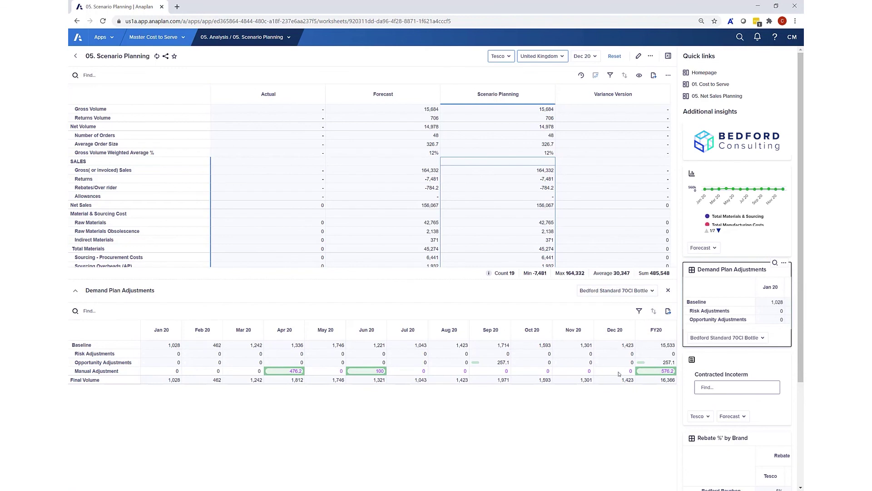
{"action": "left_click", "coordinate": [614, 371]}
{"action": "type", "text": "1000"}
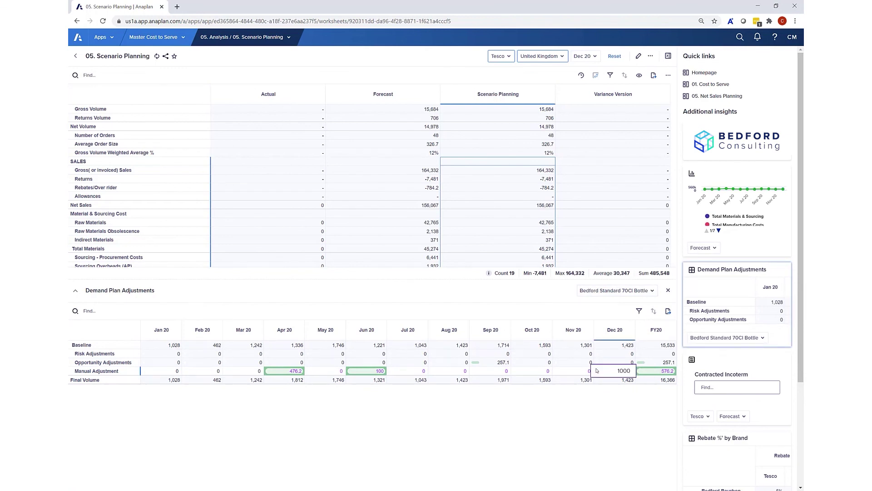
{"action": "key", "text": "Return"}
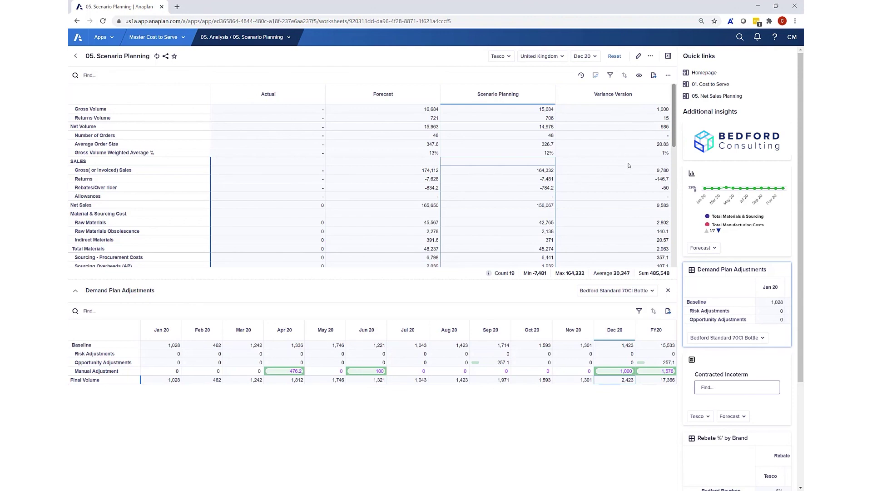
{"action": "scroll", "coordinate": [628, 165], "scroll_direction": "down", "scroll_amount": 10}
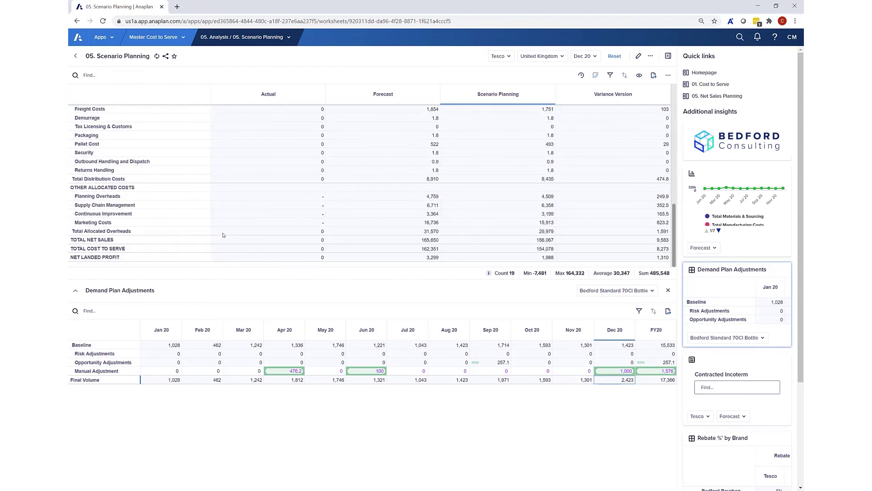
{"action": "left_click", "coordinate": [652, 258]}
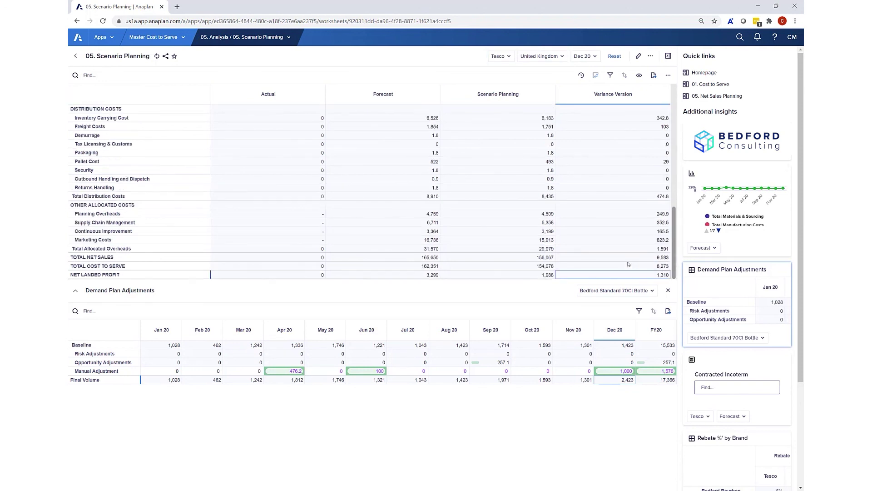